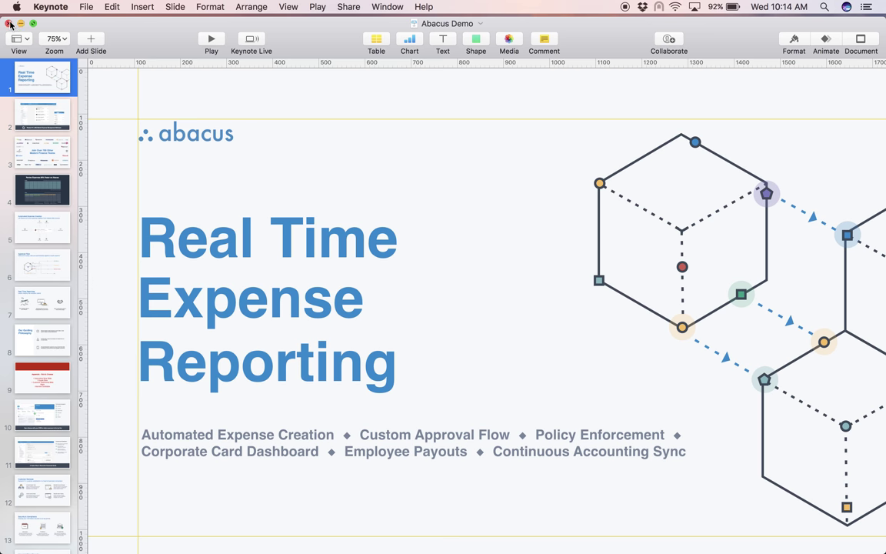
# Step: Close Keynote, centre the iPhone Simulator, and move Chrome down out of view
pyautogui.click(9, 25)
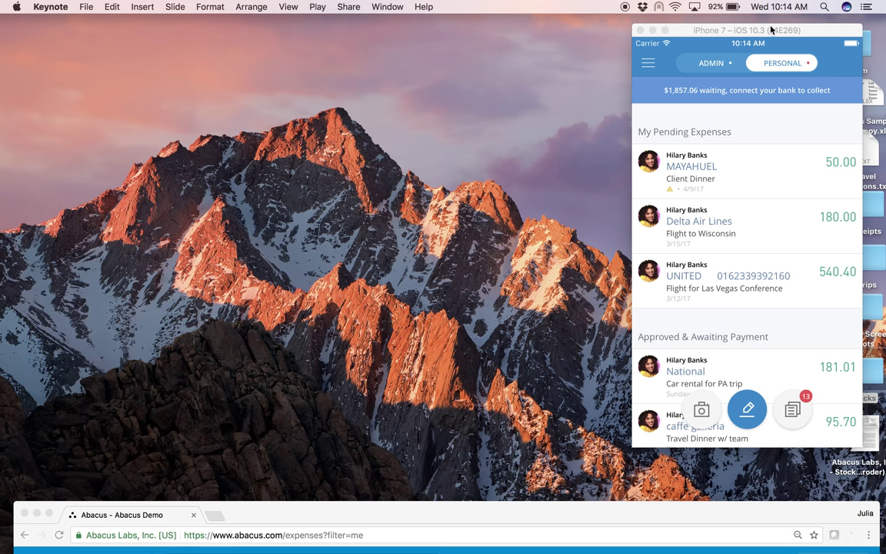
pyautogui.moveTo(771, 29); pyautogui.dragTo(466, 44)
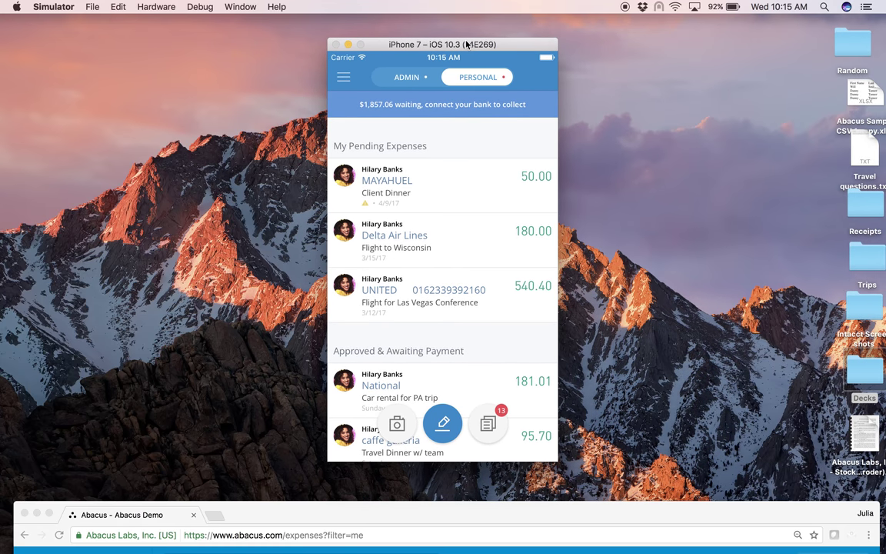
pyautogui.moveTo(597, 510); pyautogui.dragTo(598, 546)
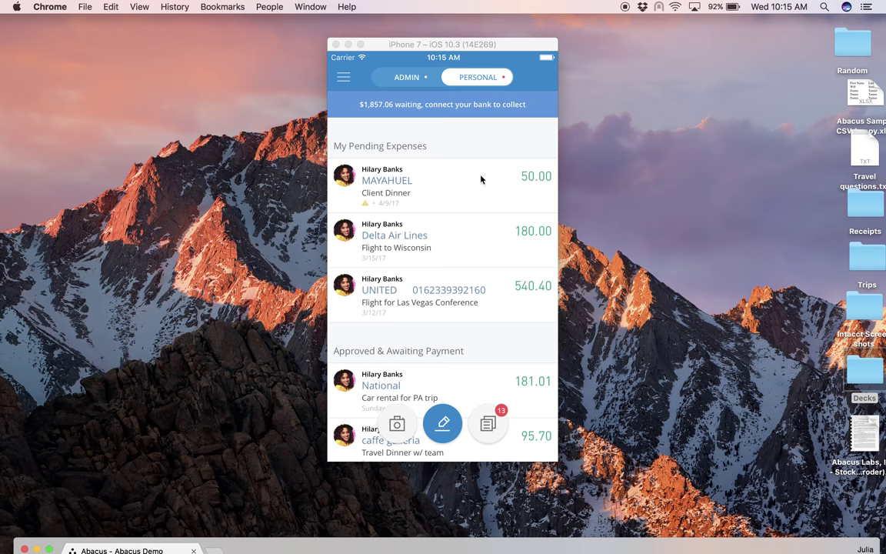
pyautogui.click(516, 50)
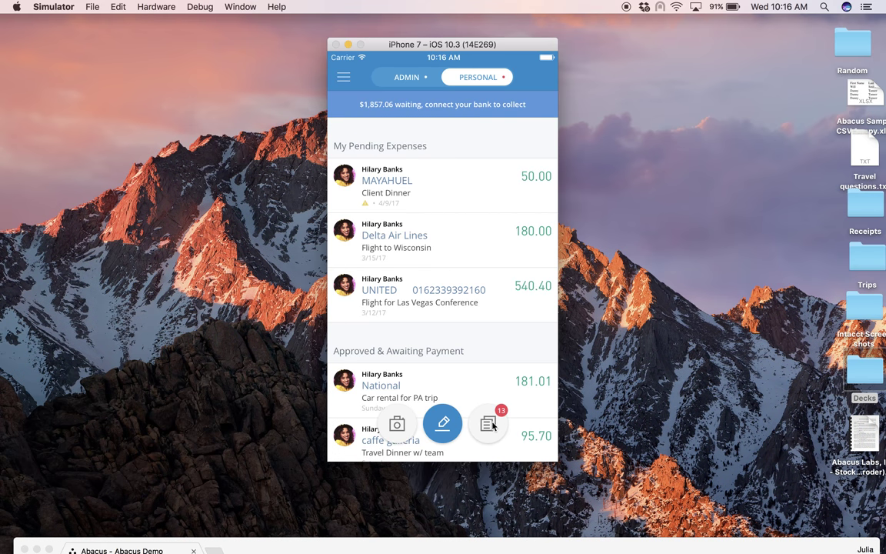
# Step: From the 13 suggested receipts, start an expense from MAISON KAYSER $8.98
pyautogui.click(491, 425)
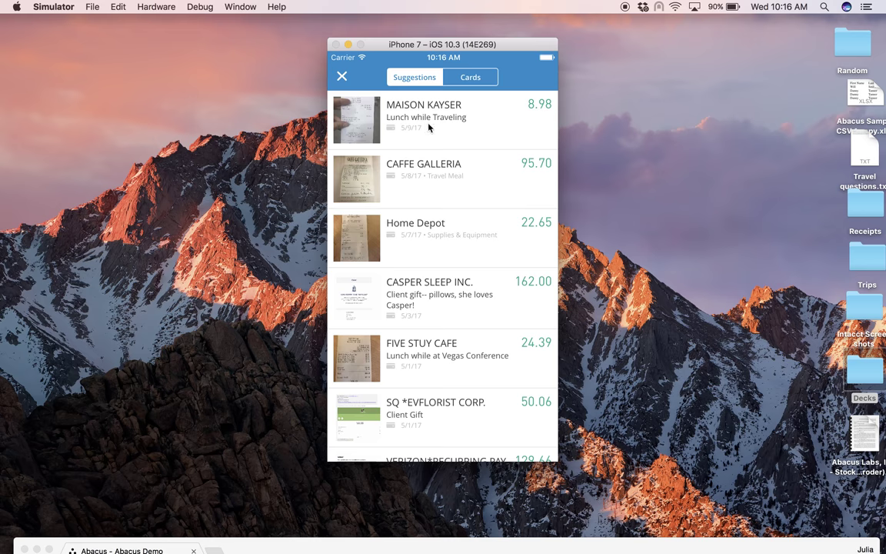
pyautogui.click(462, 119)
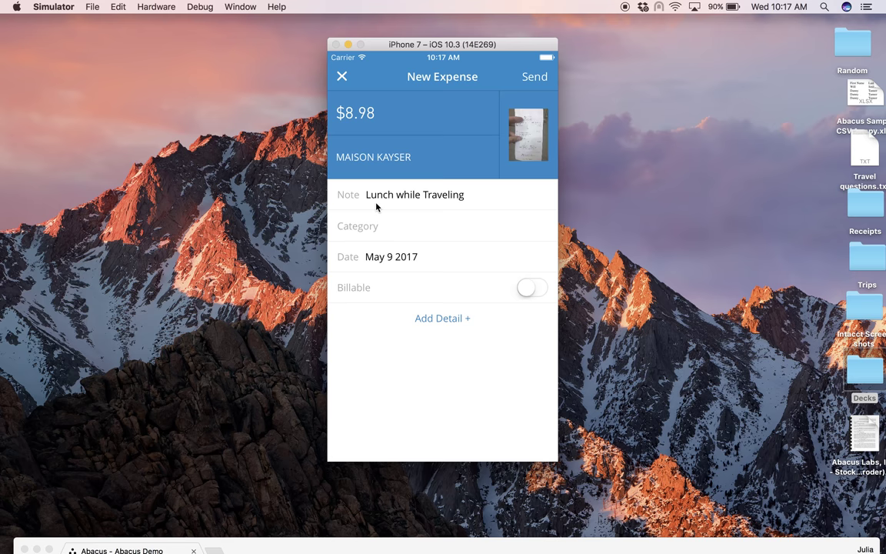
# Step: Search the categories for 'Tra' and assign Meals > Travel Meal to the expense
pyautogui.click(412, 227)
pyautogui.click(382, 113)
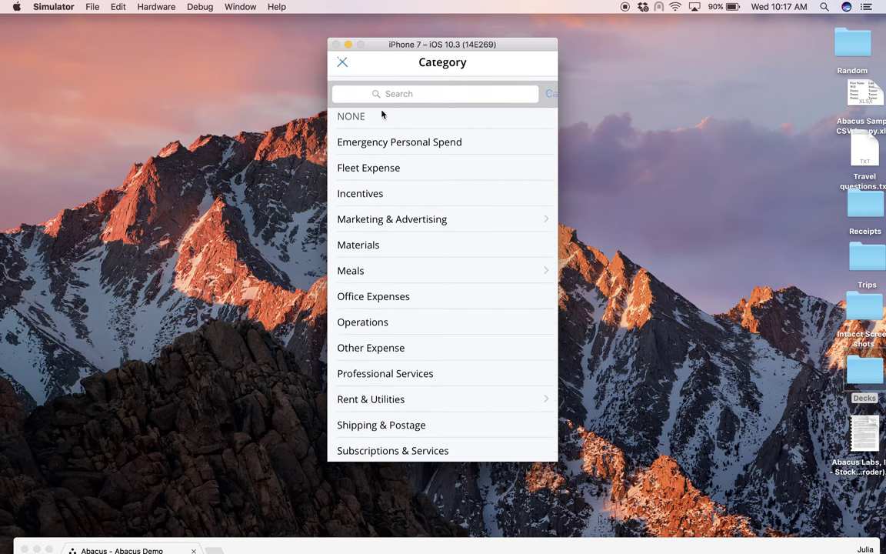
pyautogui.write('Tra')
pyautogui.click(382, 108)
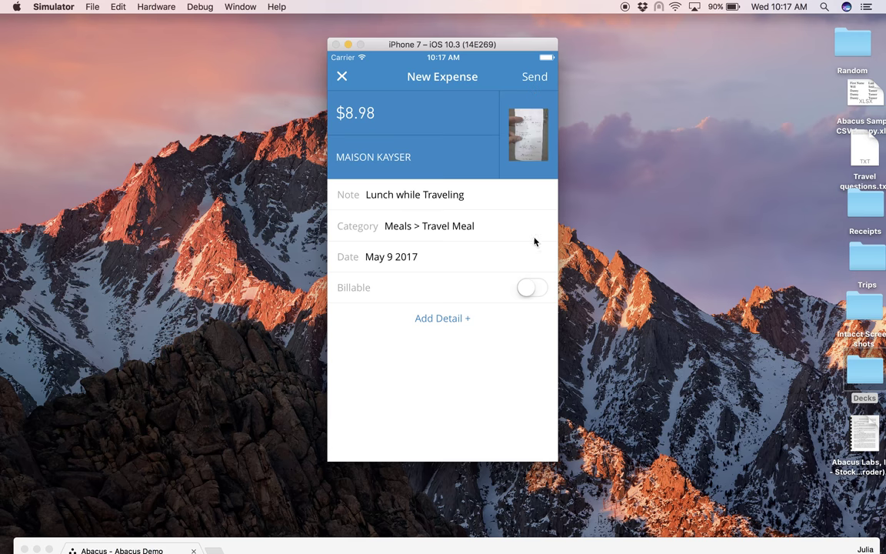
# Step: Discard the unsent Maison Kayser expense and close the Suggestions list
pyautogui.click(342, 77)
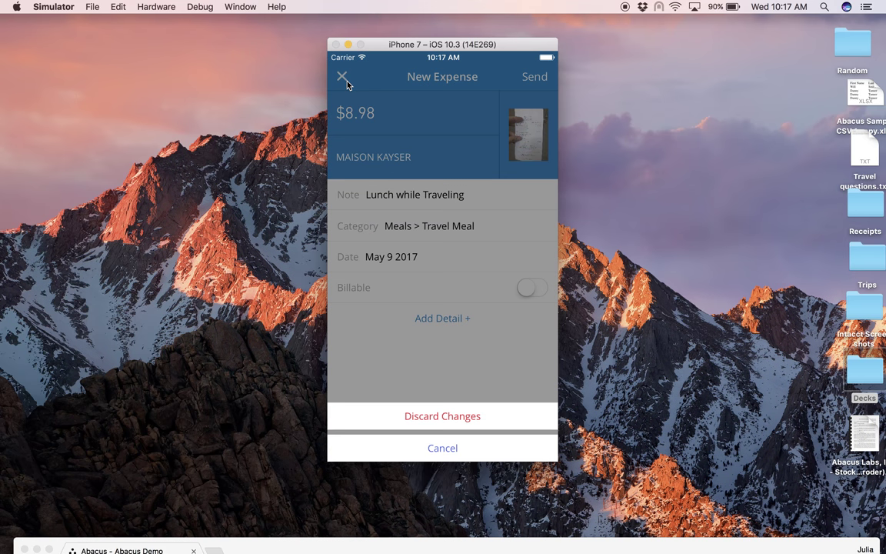
pyautogui.click(430, 416)
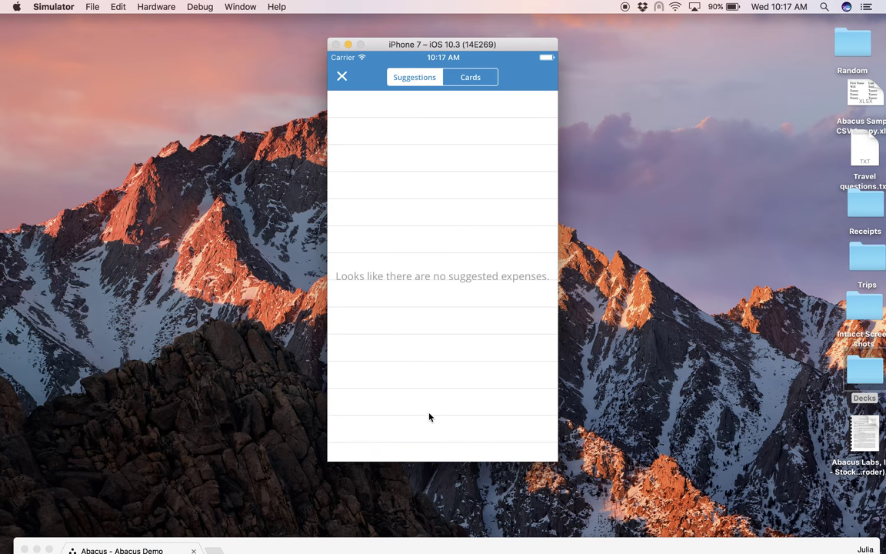
pyautogui.click(343, 76)
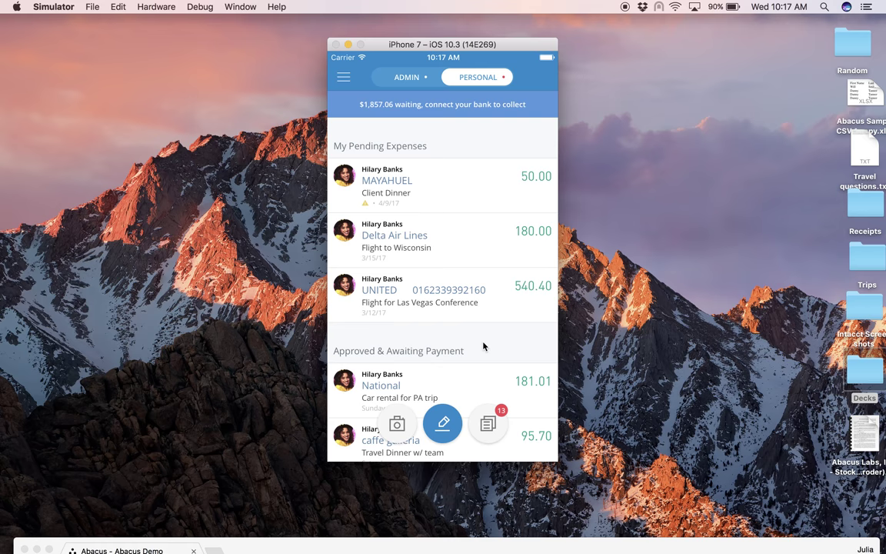
# Step: Scroll the Personal expense list down to Completed items, then push the Simulator aside
pyautogui.moveTo(484, 347); pyautogui.dragTo(483, 315)
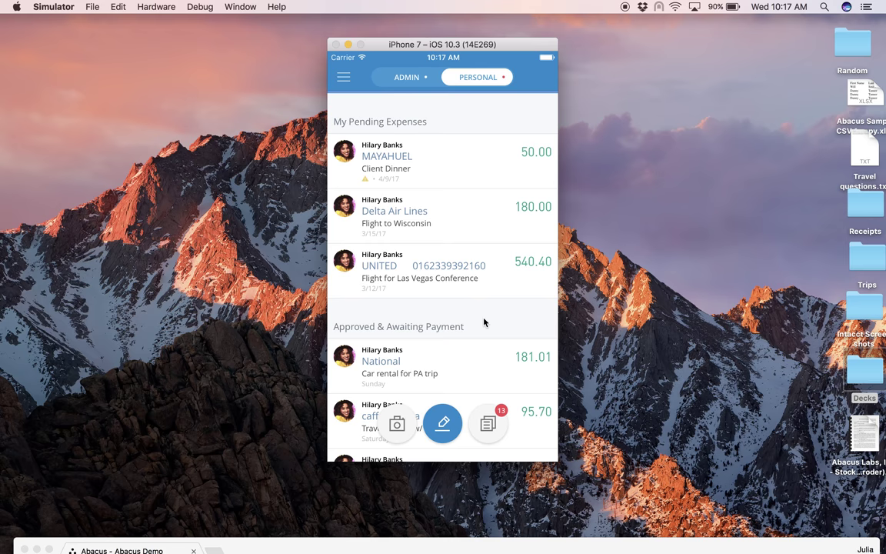
pyautogui.moveTo(484, 320); pyautogui.dragTo(502, 66)
pyautogui.moveTo(487, 333); pyautogui.dragTo(605, 10)
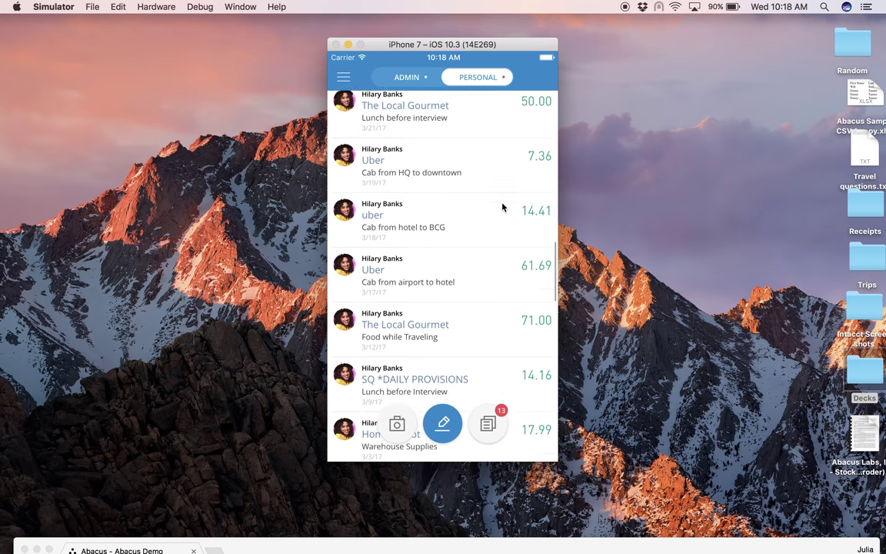
pyautogui.moveTo(501, 204); pyautogui.dragTo(506, 6)
pyautogui.moveTo(489, 353); pyautogui.dragTo(492, 122)
pyautogui.moveTo(478, 231); pyautogui.dragTo(462, 110)
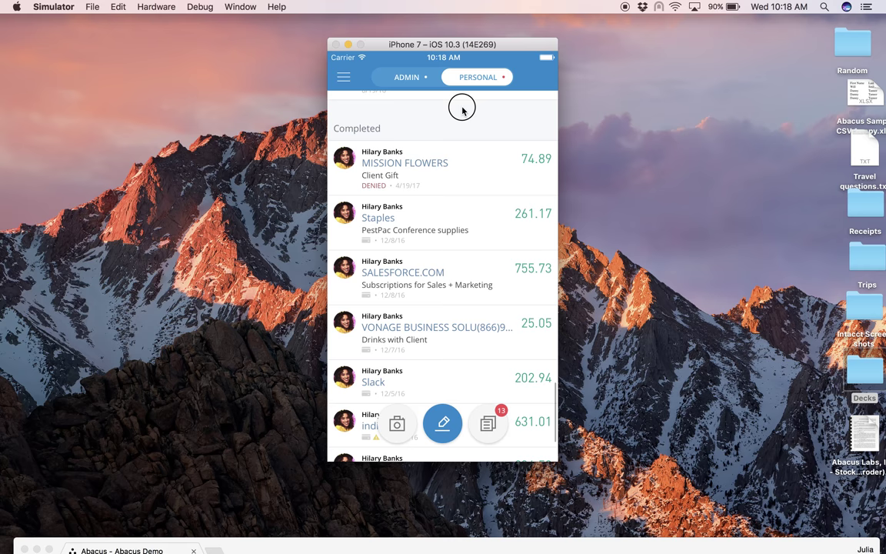
pyautogui.moveTo(462, 110); pyautogui.dragTo(461, 89)
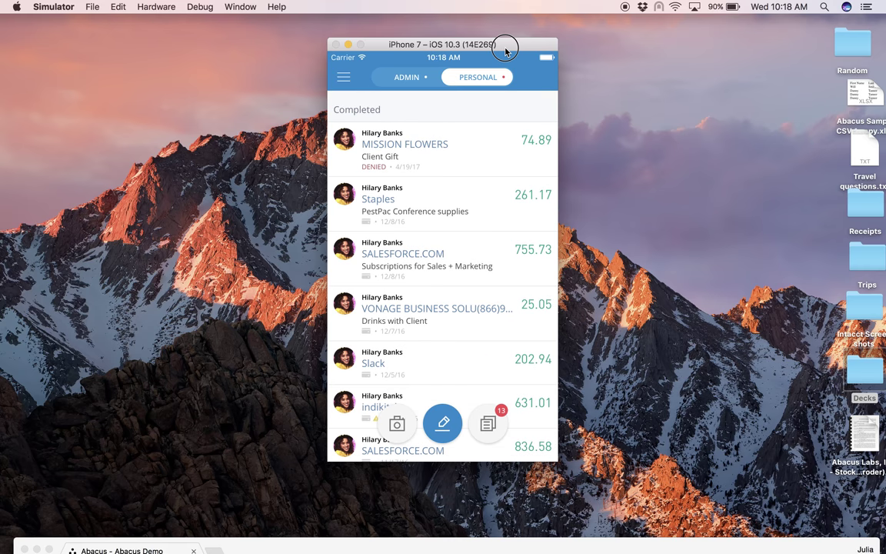
pyautogui.moveTo(506, 51); pyautogui.dragTo(879, 41)
# Step: Bring the Abacus web app to full screen, check Suggested Expenses, then go to Trips
pyautogui.moveTo(594, 548)
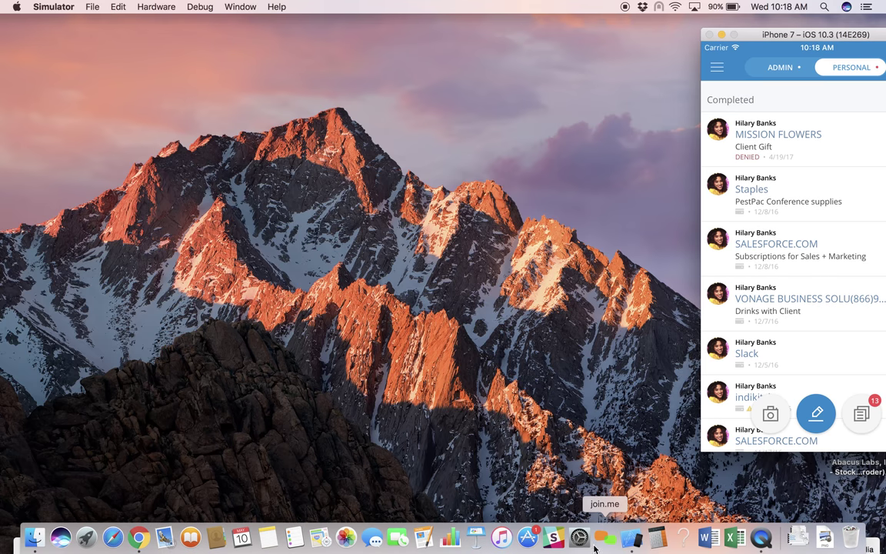
pyautogui.moveTo(640, 547); pyautogui.dragTo(623, 6)
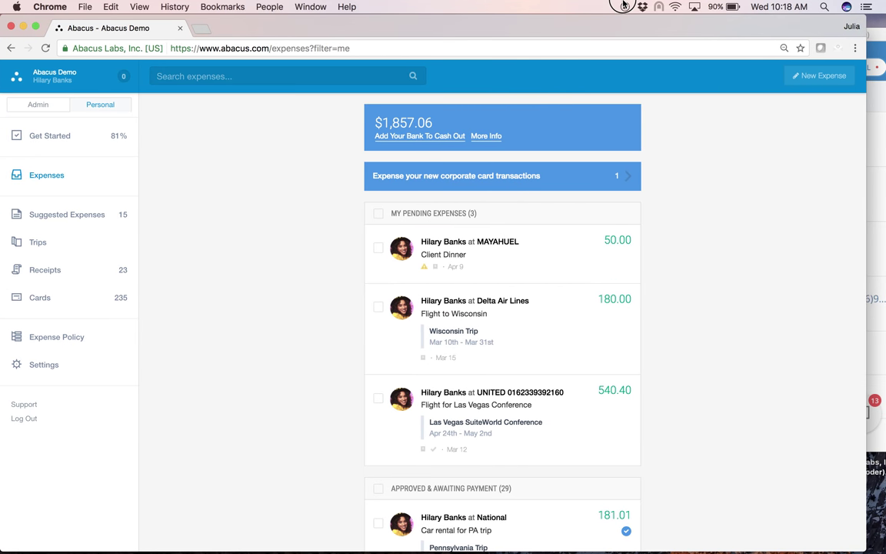
pyautogui.scroll(-3, 710, 352)
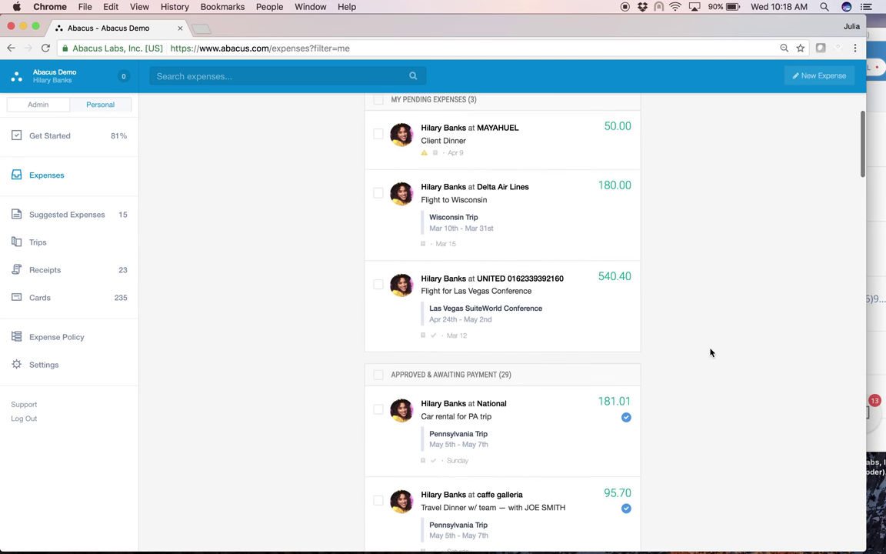
pyautogui.scroll(3, 711, 353)
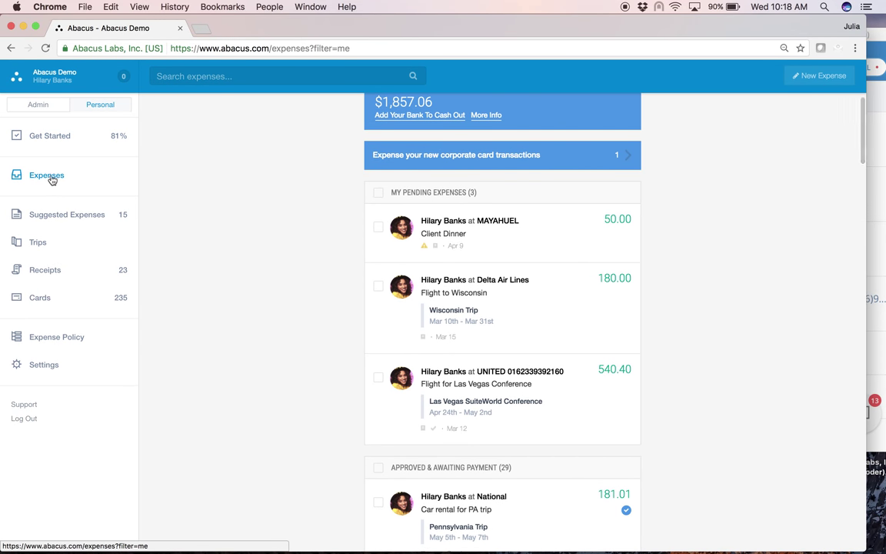
pyautogui.click(56, 217)
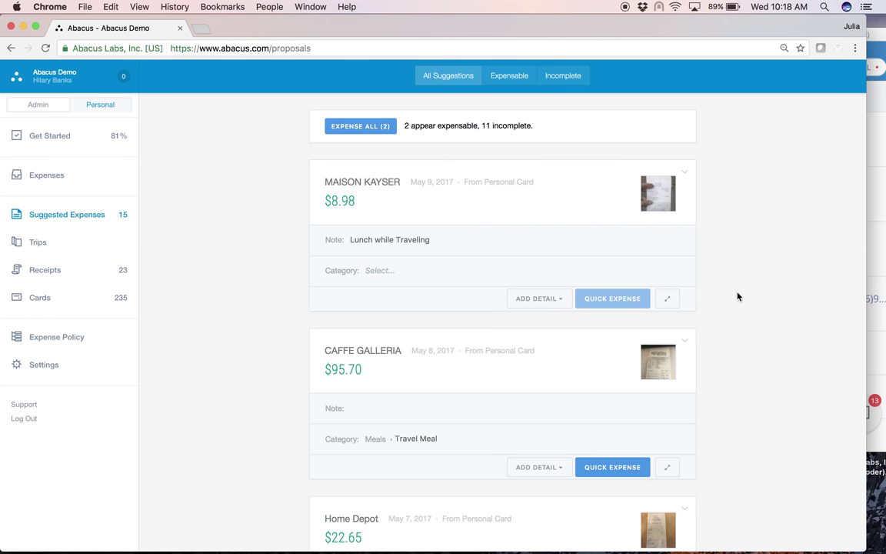
pyautogui.click(36, 244)
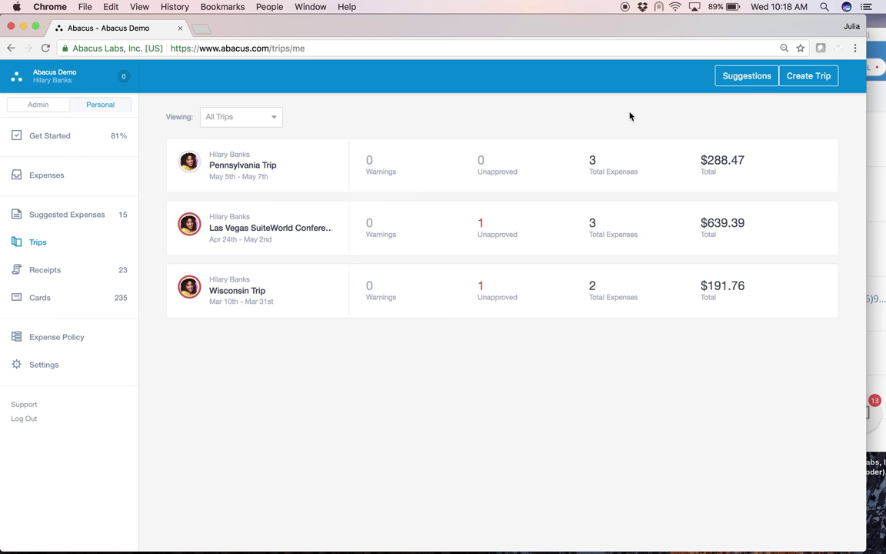
# Step: Create 'NYC Trip' from 05/08/2017 to 05/12/2017, then return to Suggested Expenses
pyautogui.click(816, 76)
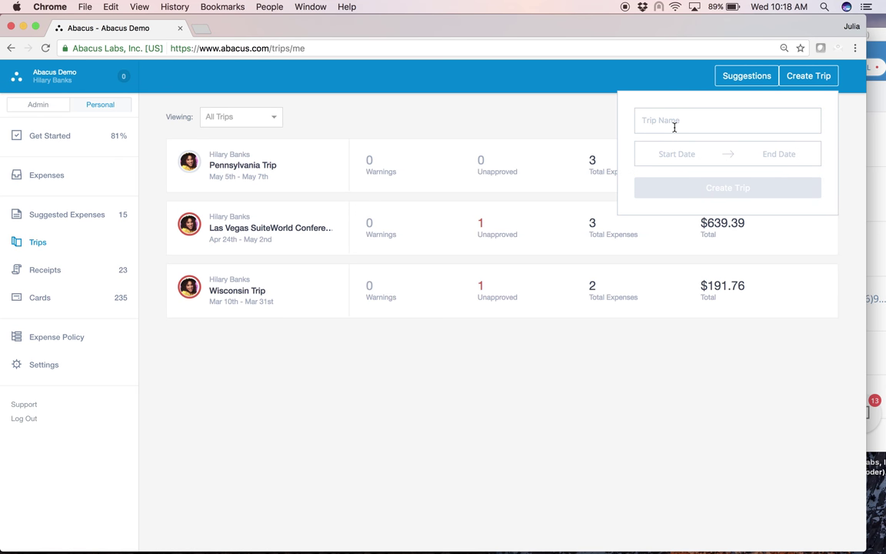
pyautogui.write('NYC Trip')
pyautogui.click(678, 153)
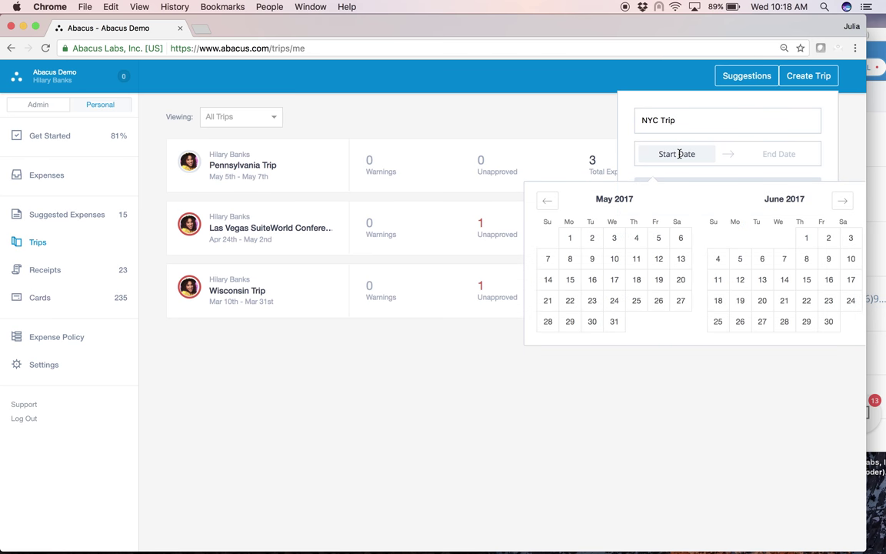
pyautogui.click(570, 260)
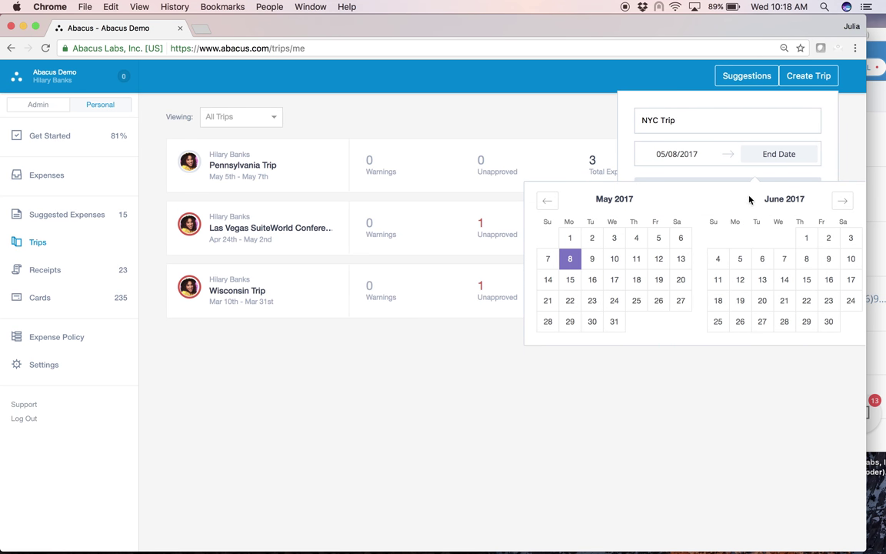
pyautogui.click(659, 259)
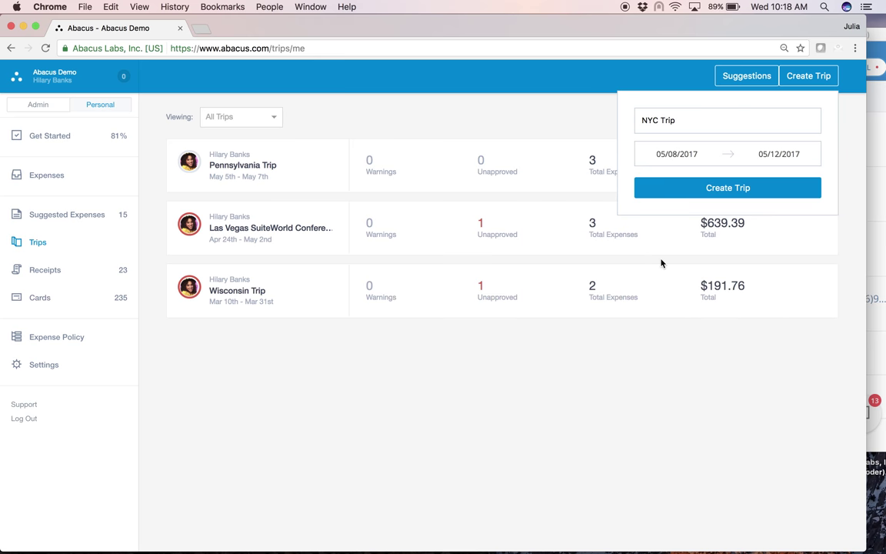
pyautogui.click(742, 191)
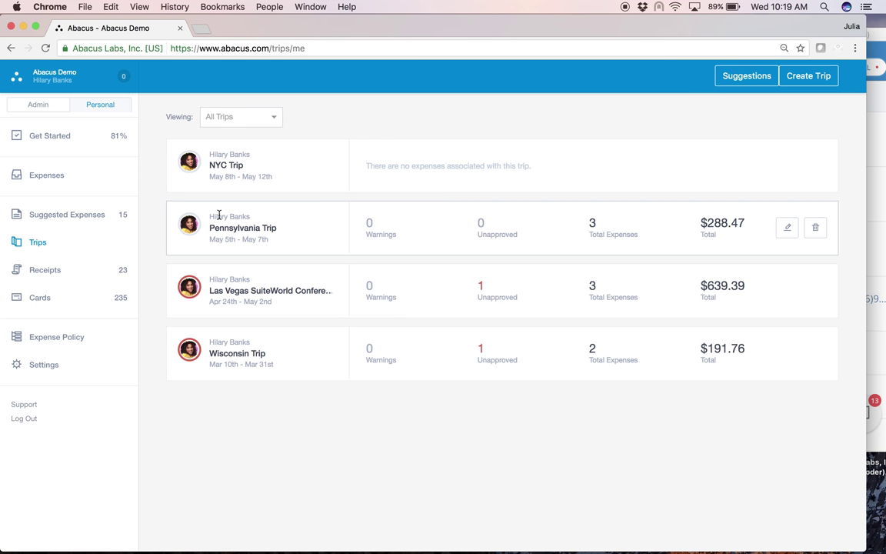
pyautogui.click(57, 221)
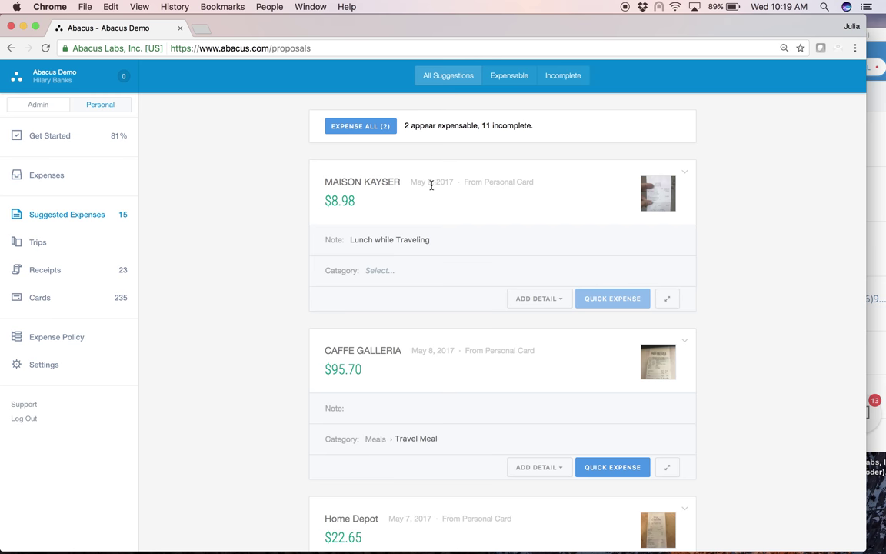
# Step: Expand the Maison Kayser $8.98 receipt and search 'trav' to set its category to Travel Meal
pyautogui.click(673, 300)
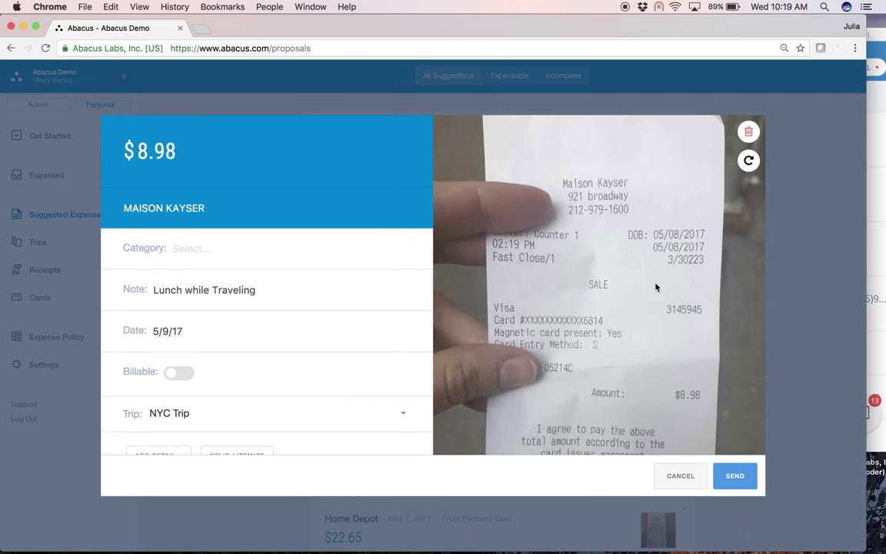
pyautogui.scroll(-2, 193, 377)
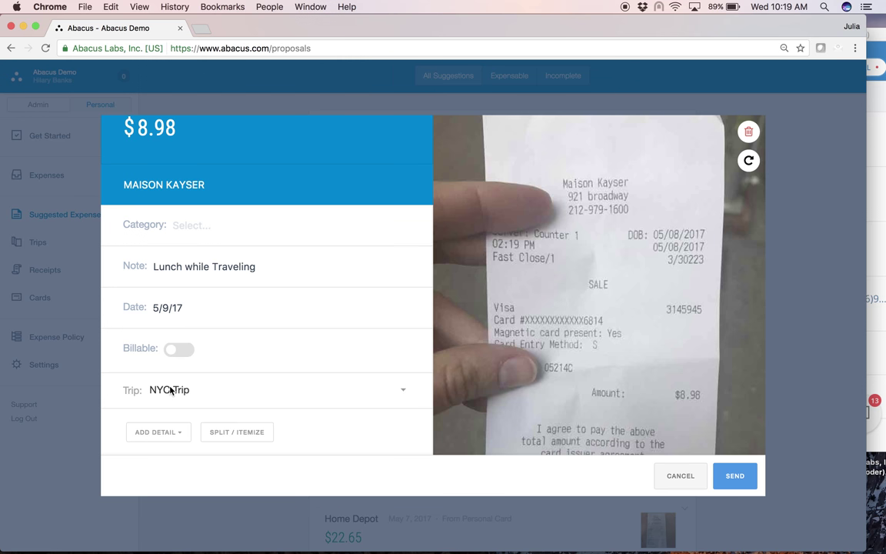
pyautogui.click(200, 224)
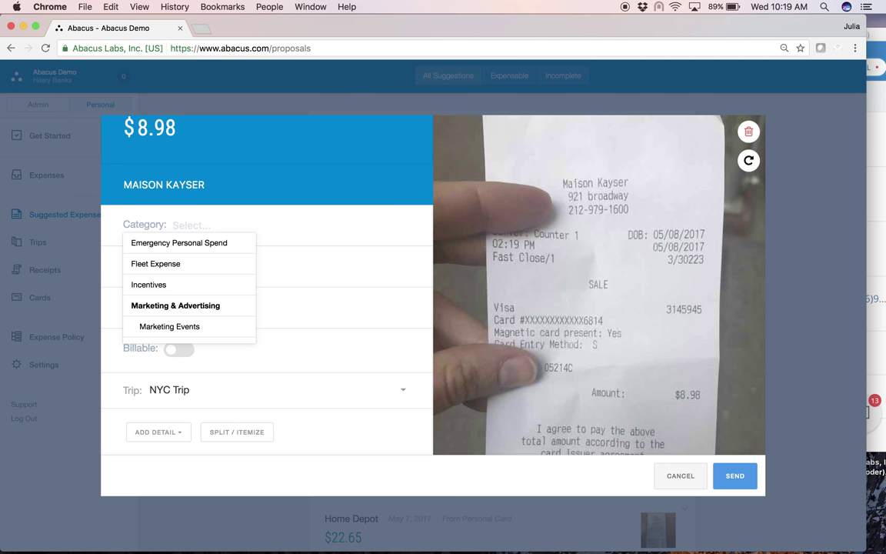
pyautogui.write('trav')
pyautogui.click(187, 265)
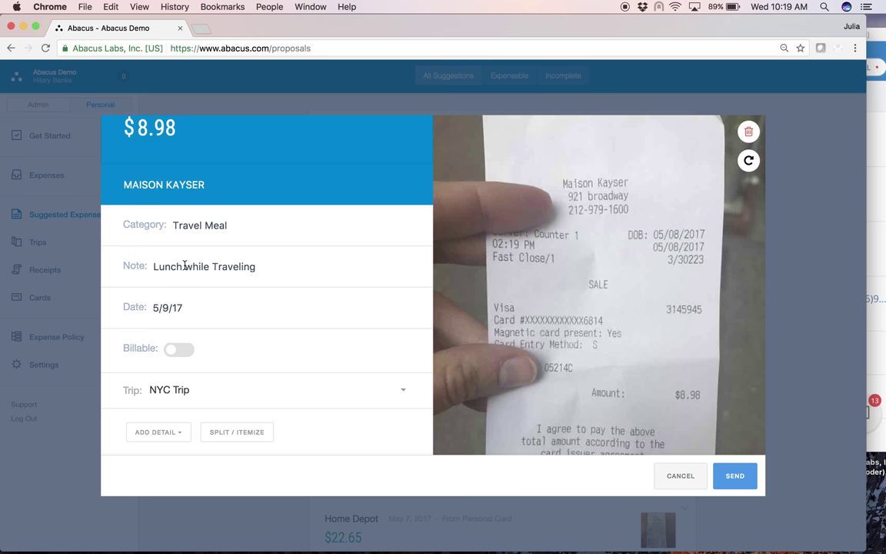